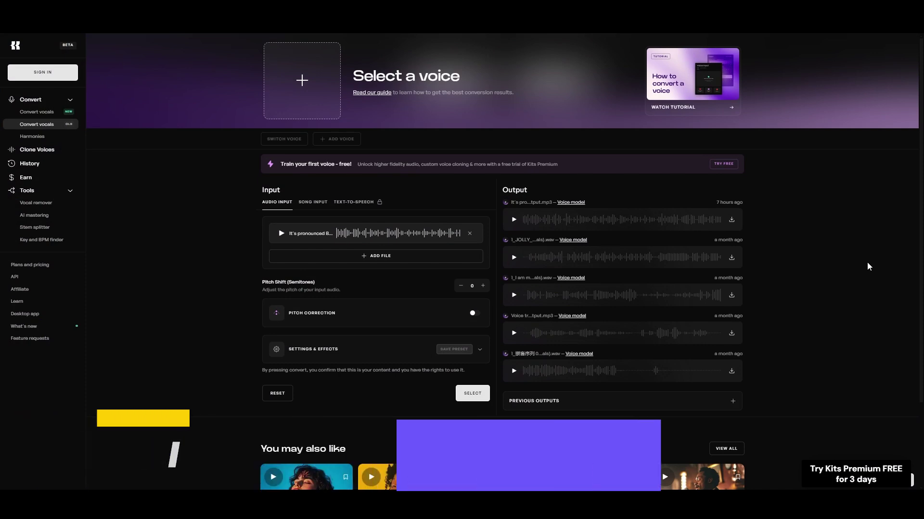
Step: Sign in to Kits.ai with a Google account and go to the Voices cloning page
click(53, 79)
click(475, 252)
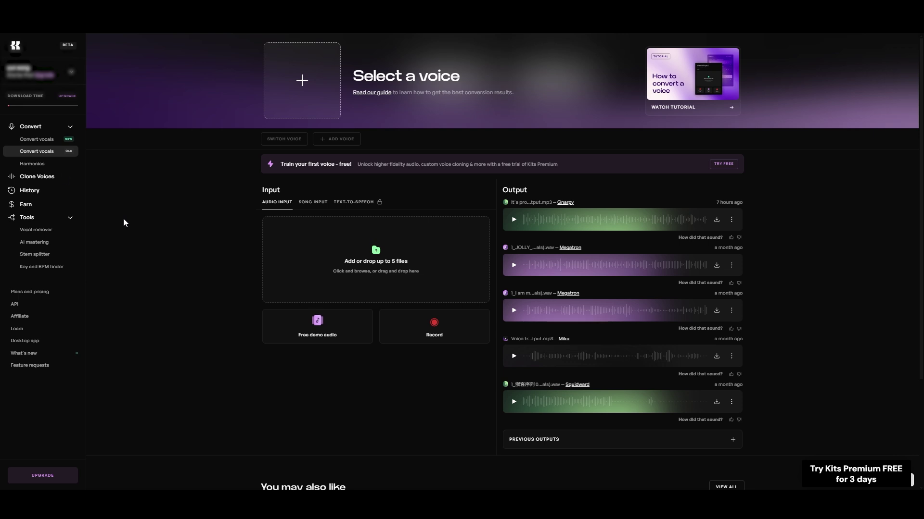
click(52, 181)
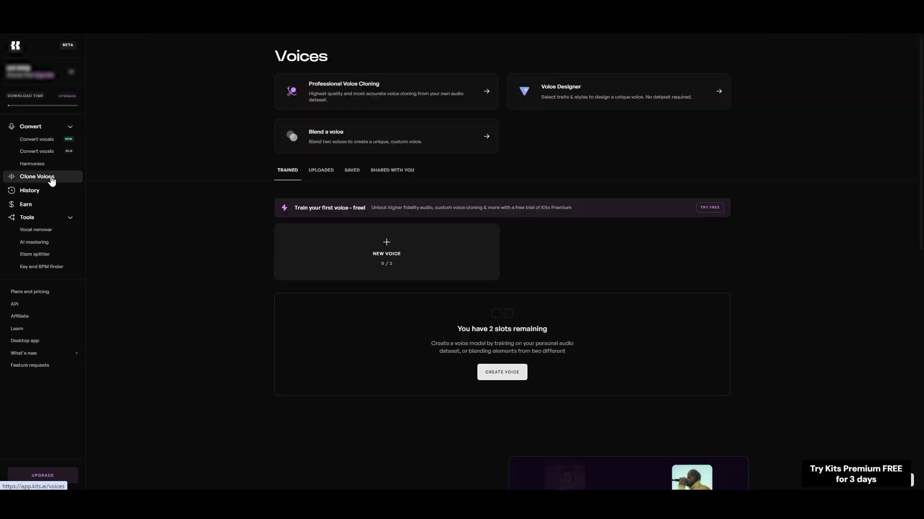
Step: Upload a new voice model named 'Gnarpy' under Uploaded voices
click(321, 176)
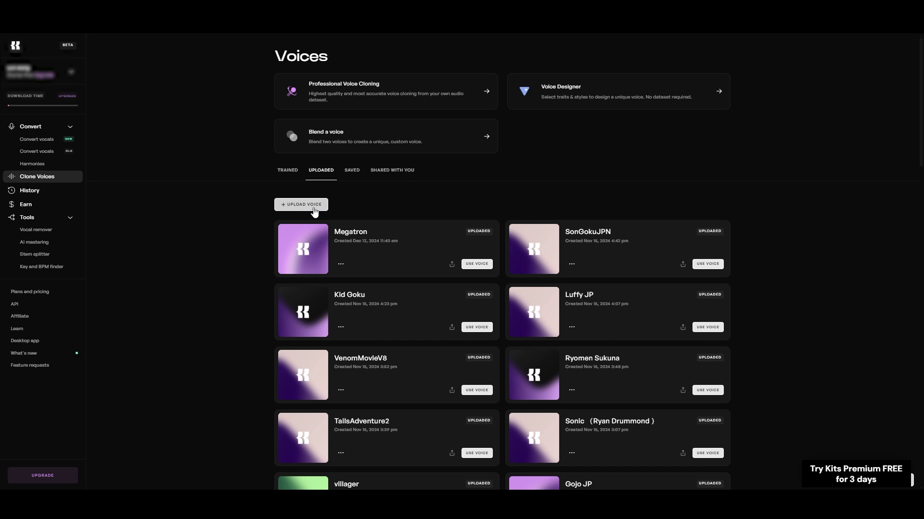
click(312, 207)
text(Gnarpy)
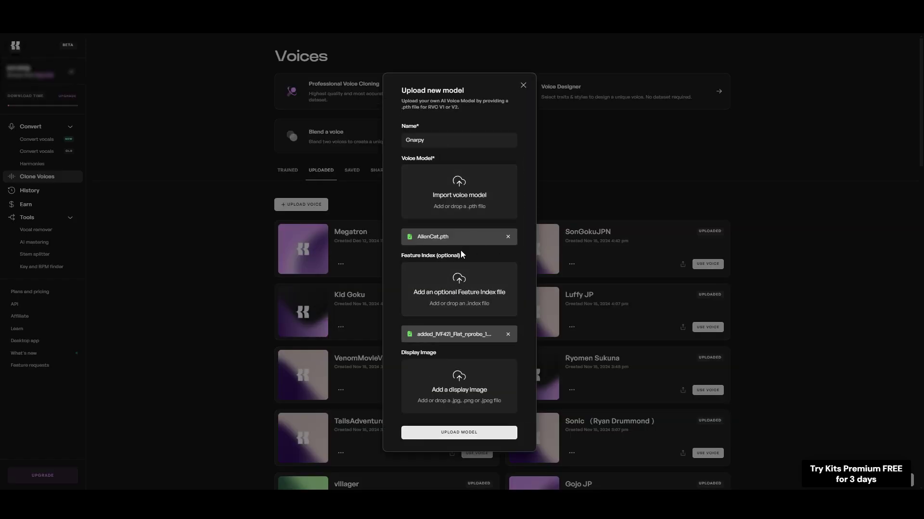
click(475, 432)
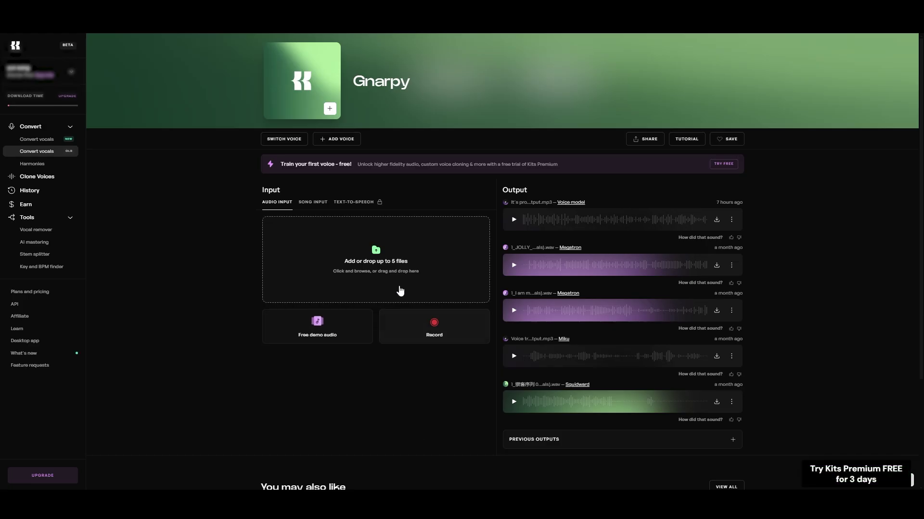
Step: Add an audio clip, convert it with the Gnarpy voice, and play the result
double_click(365, 269)
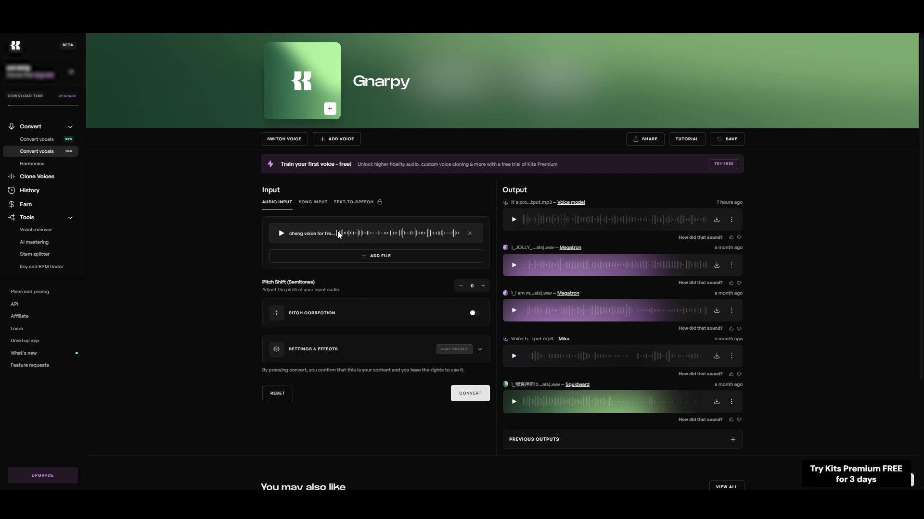
click(475, 398)
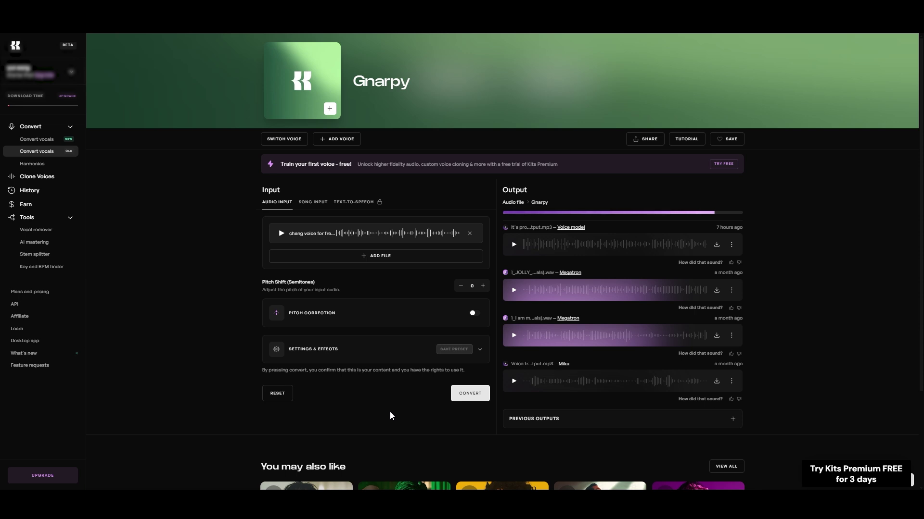
click(514, 219)
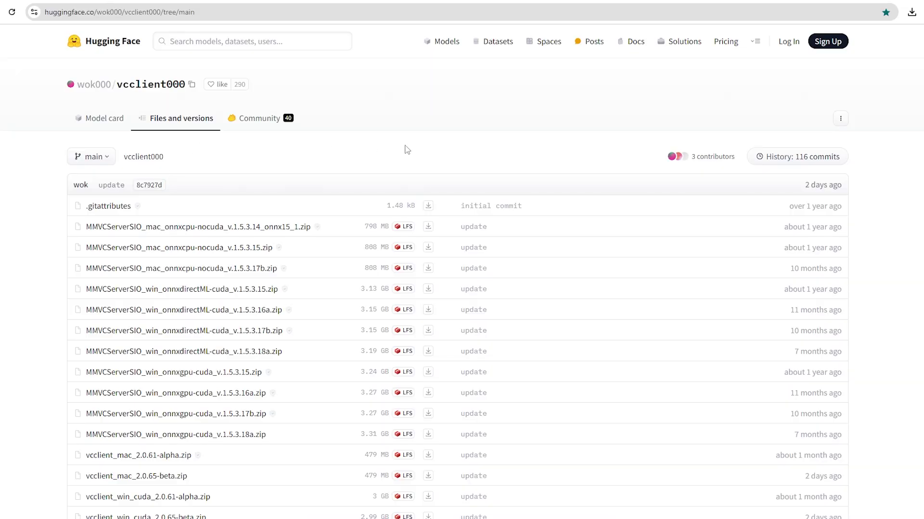
Step: Scroll down the vcclient000 Files and versions list on Hugging Face
scroll(406, 150, down, 2)
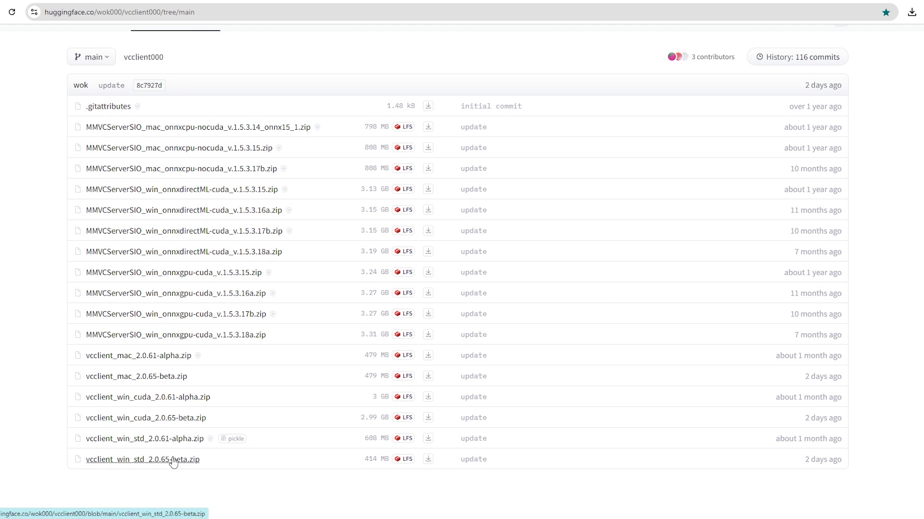
Step: Download vcclient_win_cuda_2.0.65-beta.zip from its Hugging Face file page
click(186, 419)
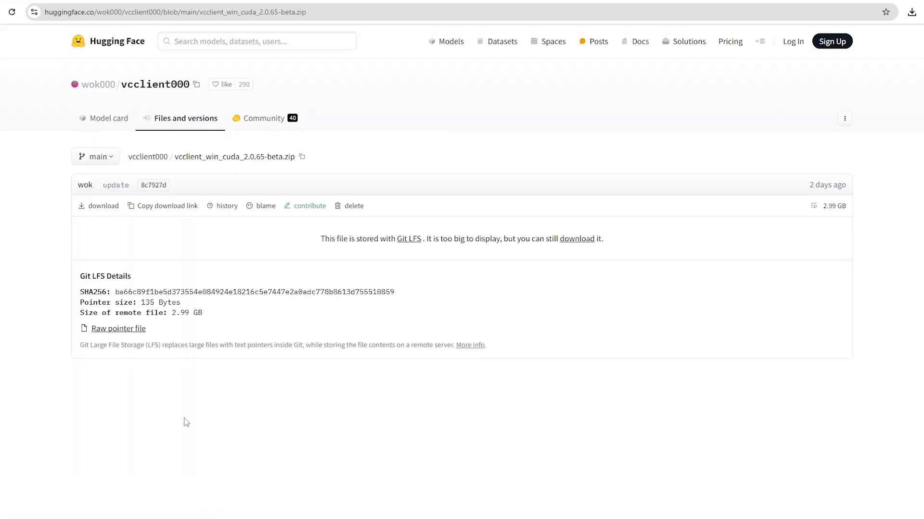
click(103, 207)
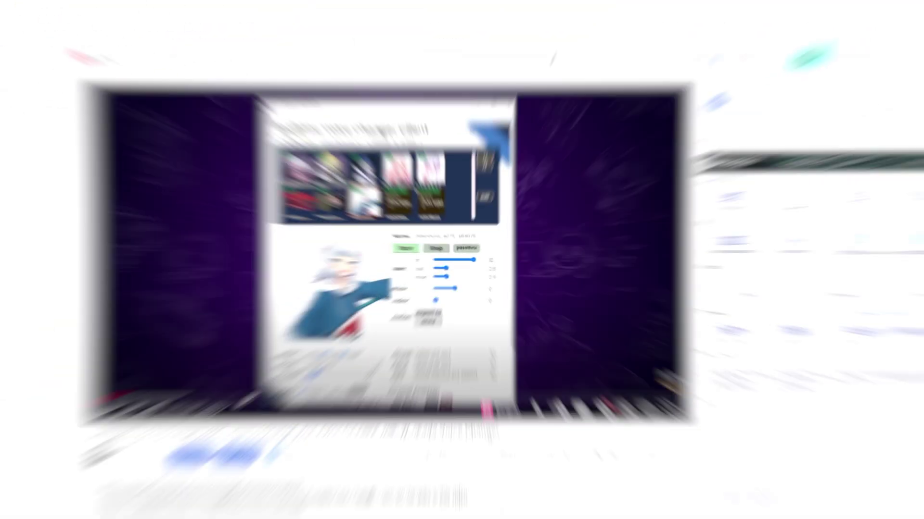
scroll(573, 339, down, 2)
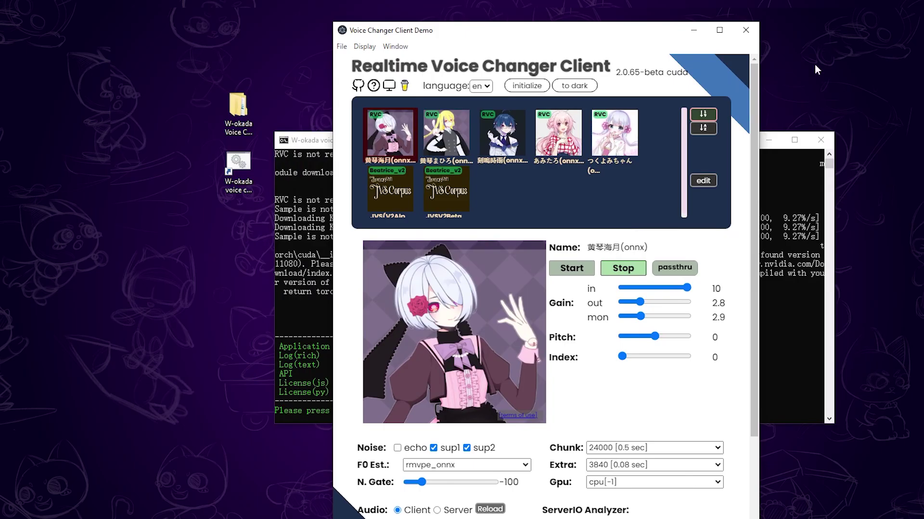
Step: Minimize the server console once the RVC modules have downloaded
click(769, 140)
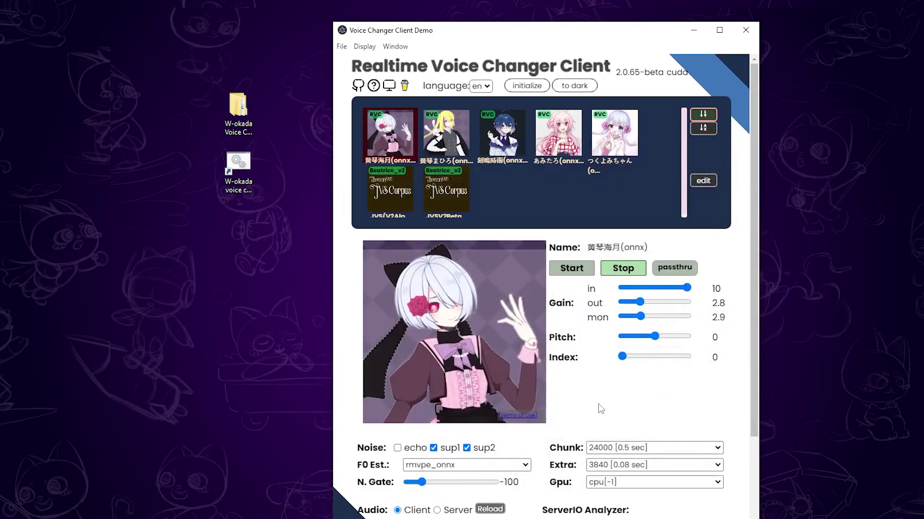
Step: Keep the Realtek microphone as audio input and CABLE Input as output
drag(590, 35, 590, 17)
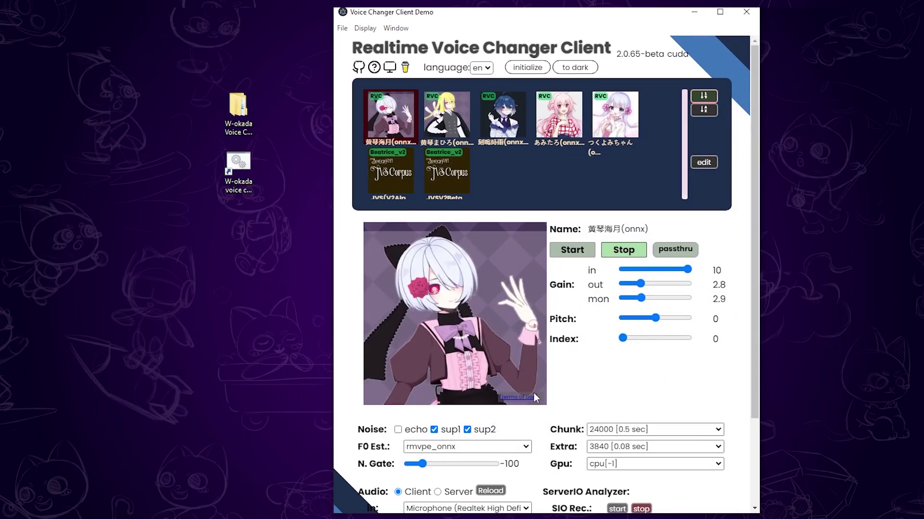
scroll(494, 336, down, 3)
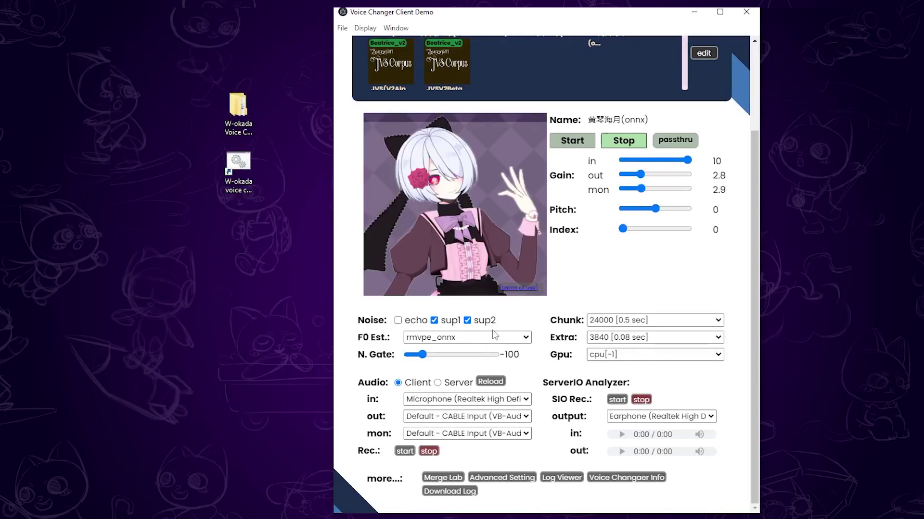
click(482, 399)
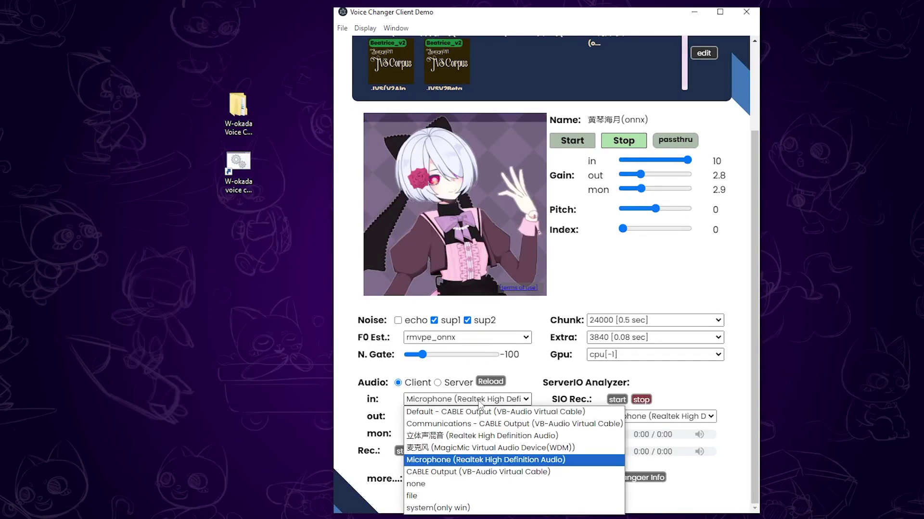
click(479, 461)
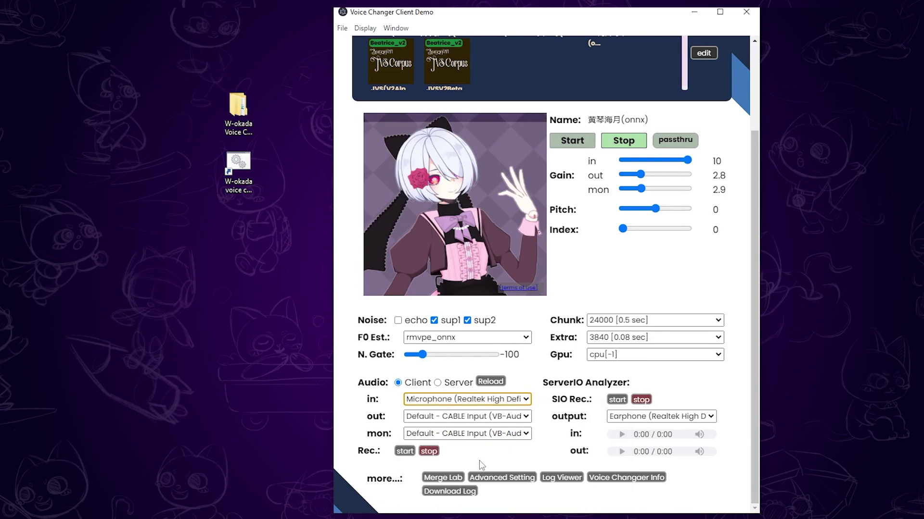
click(503, 420)
click(482, 430)
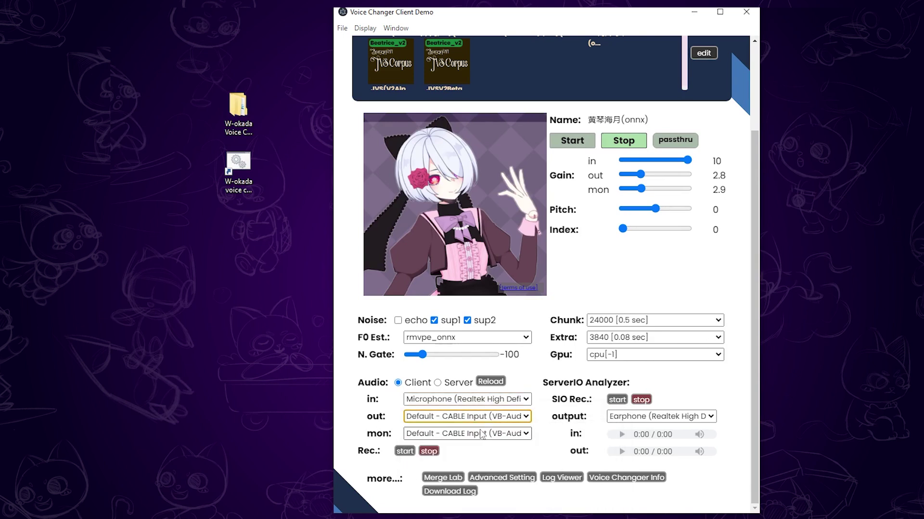
Step: Set the monitor device to Earphone (Realtek High Definition Audio)
scroll(472, 423, down, 1)
click(461, 401)
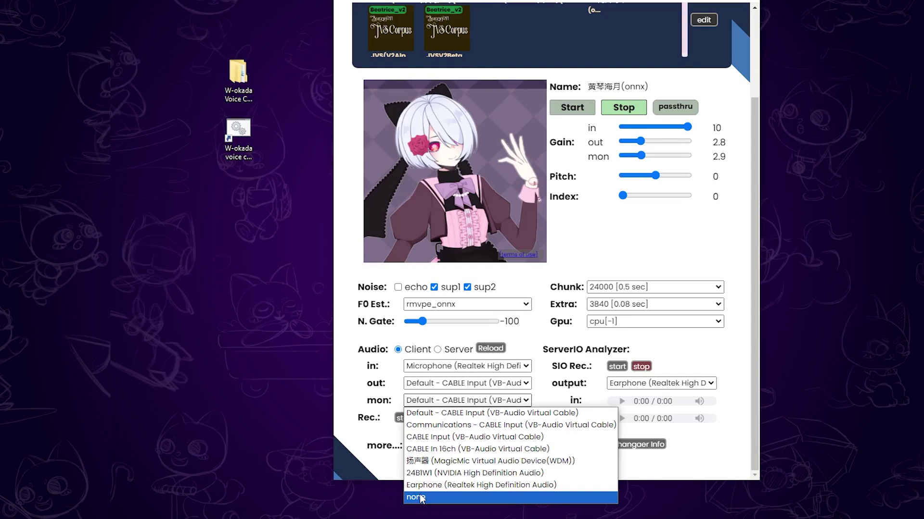
click(437, 485)
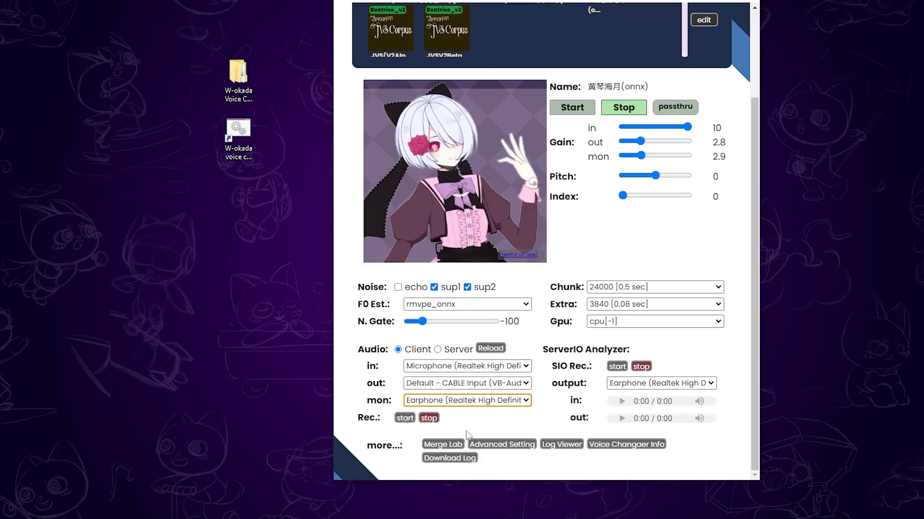
Step: Keep chunk size at 24000 [0.5 sec] and set the GPU to NVIDIA GeForce RTX 3060[1]
click(478, 422)
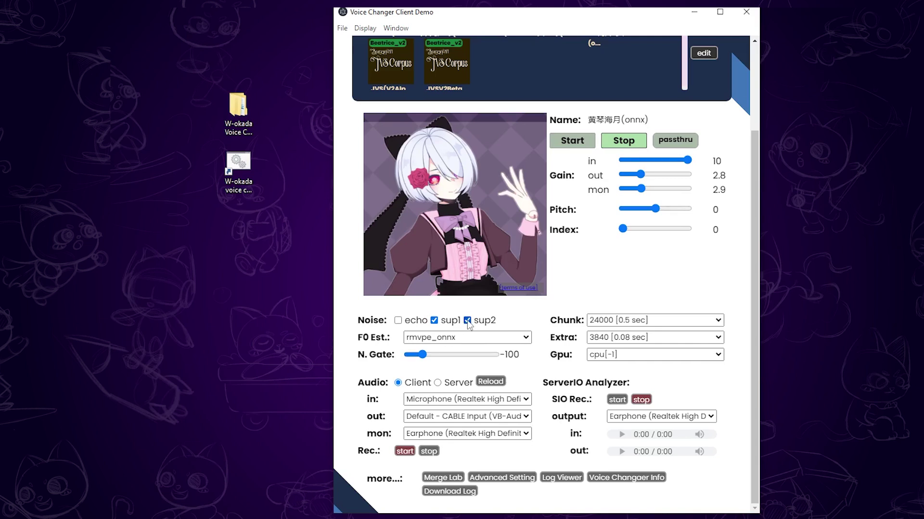
click(630, 321)
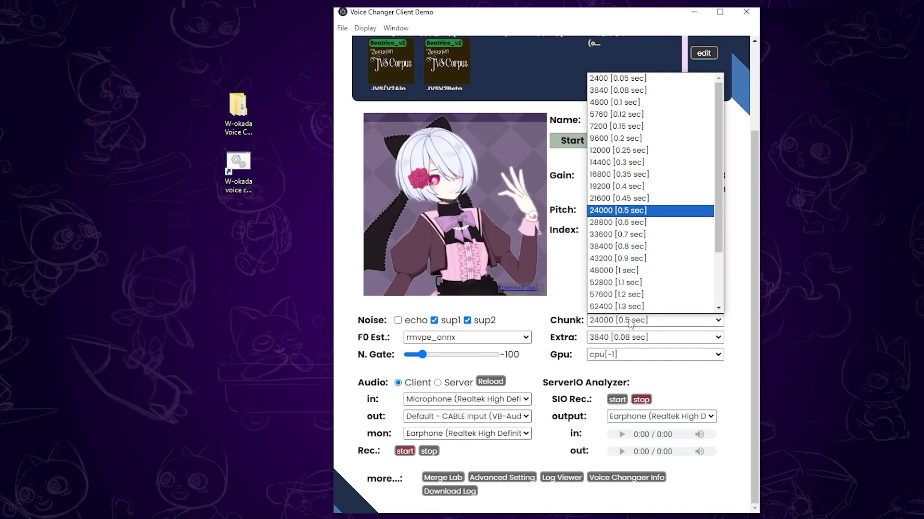
click(649, 215)
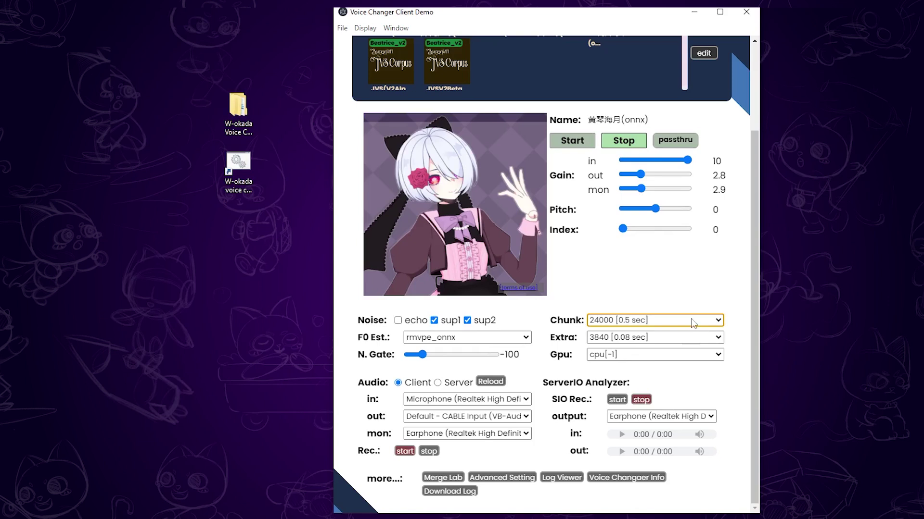
click(657, 355)
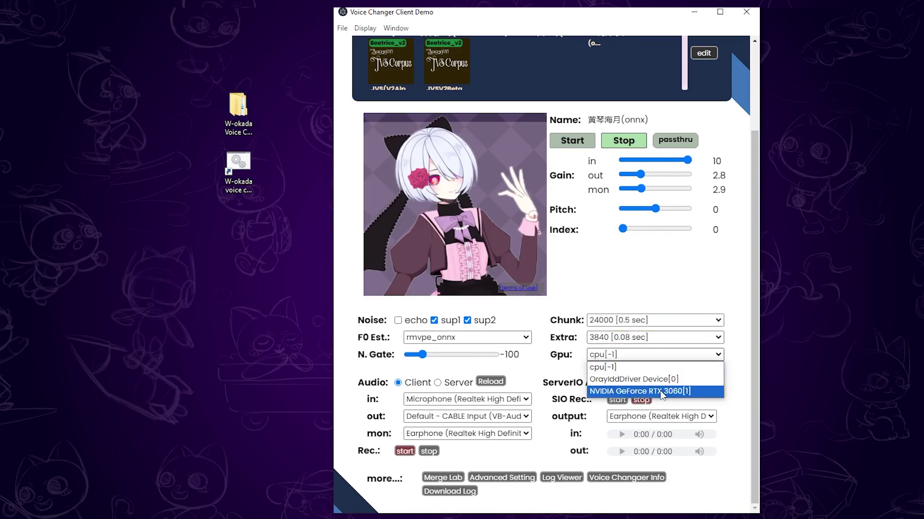
click(615, 392)
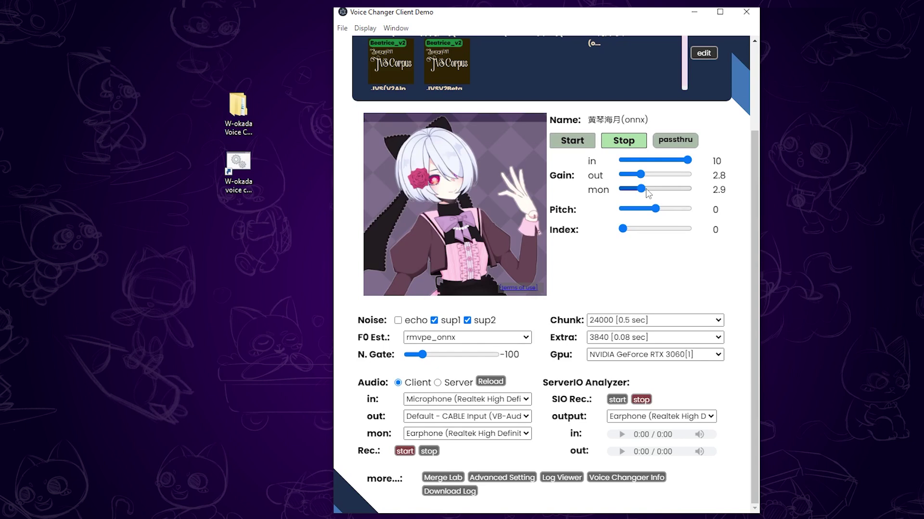
Step: Set the 黄琴海月(onnx) model's pitch slider to 15
click(659, 210)
mouse_move(661, 211)
mouse_down()
mouse_move(671, 213)
mouse_move(646, 215)
mouse_move(657, 215)
mouse_up()
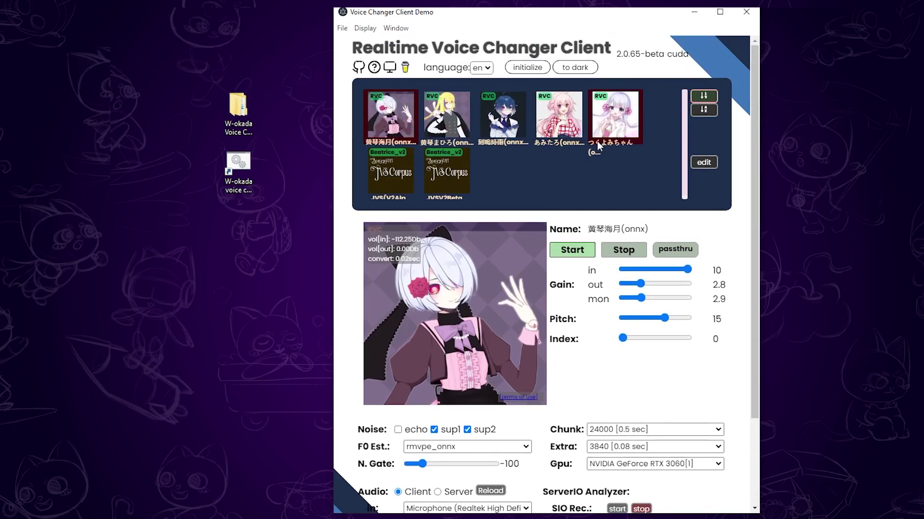
Step: Try the つくよみちゃん model, then make あみたろ(onnx) the active voice model
click(602, 127)
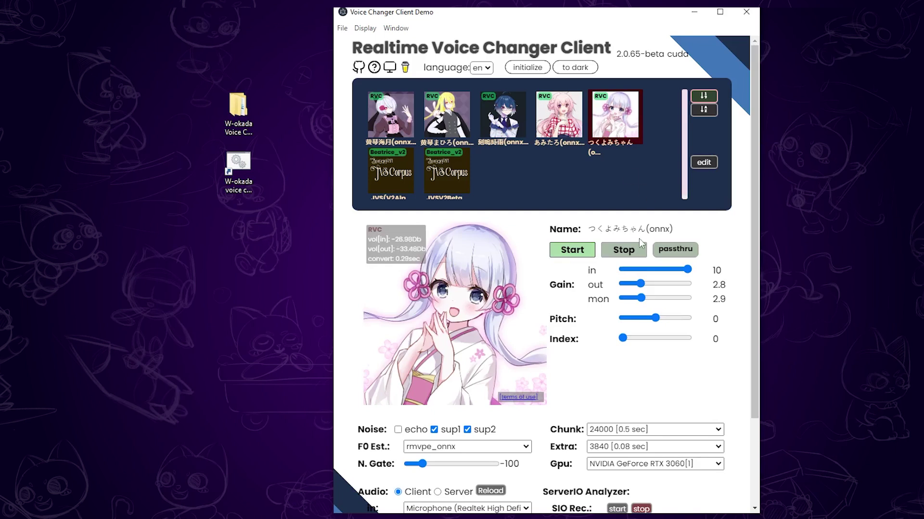
click(557, 135)
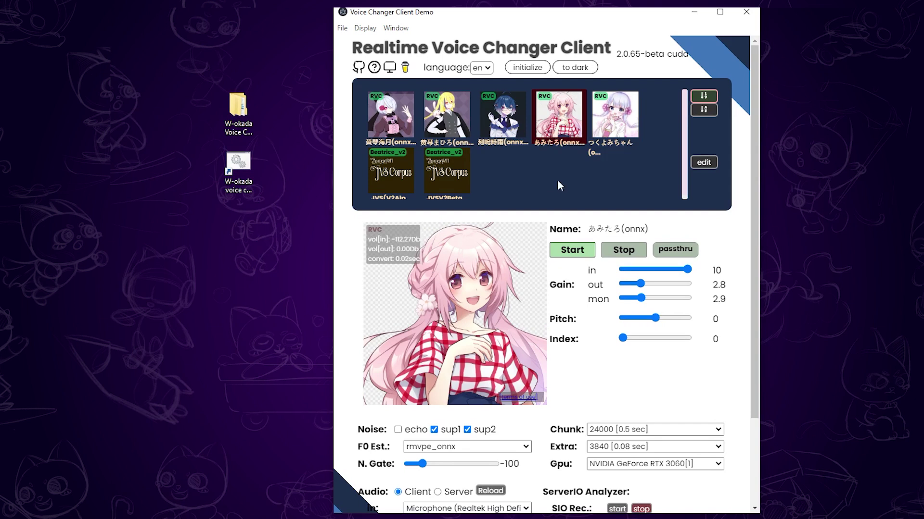
click(705, 163)
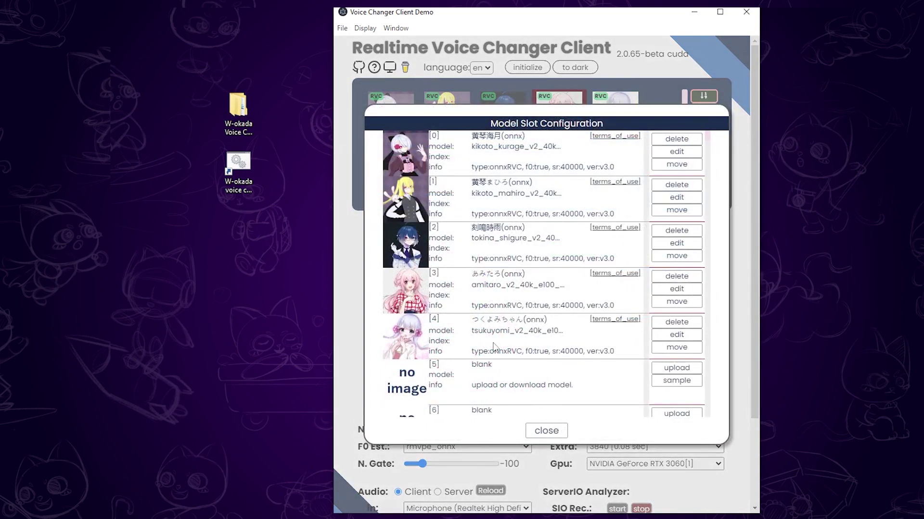
Step: Upload the Alastor v2 (Hazbin Hotel) .pth and index files into slot 5, then select Alastor
scroll(493, 347, down, 5)
click(680, 257)
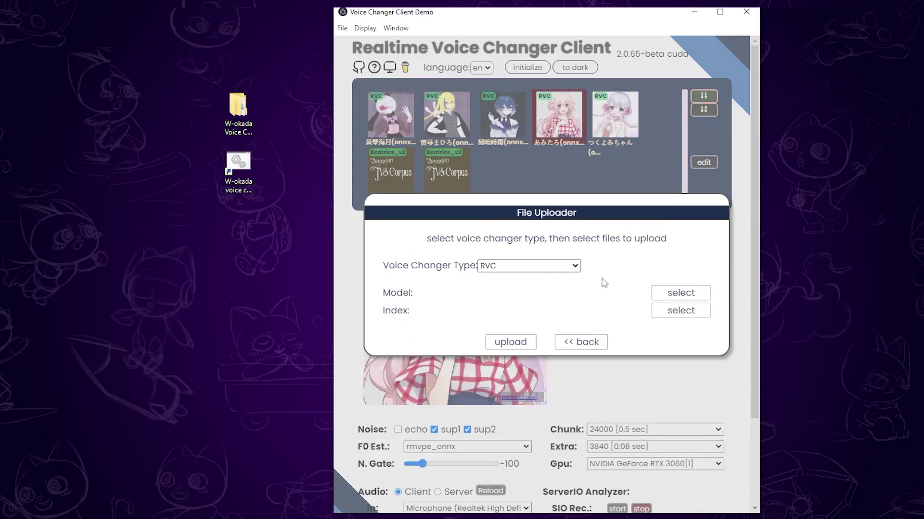
click(676, 295)
click(513, 113)
click(786, 310)
click(679, 310)
click(510, 102)
click(786, 310)
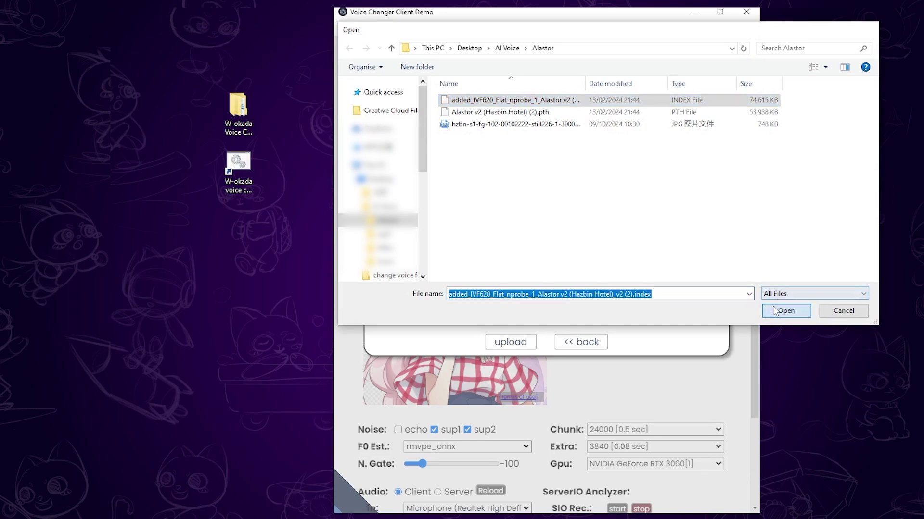
click(509, 356)
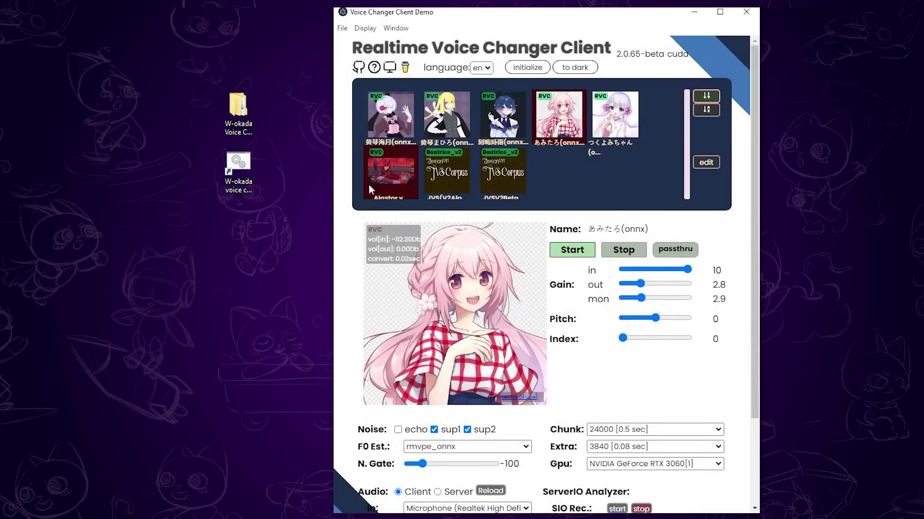
click(399, 177)
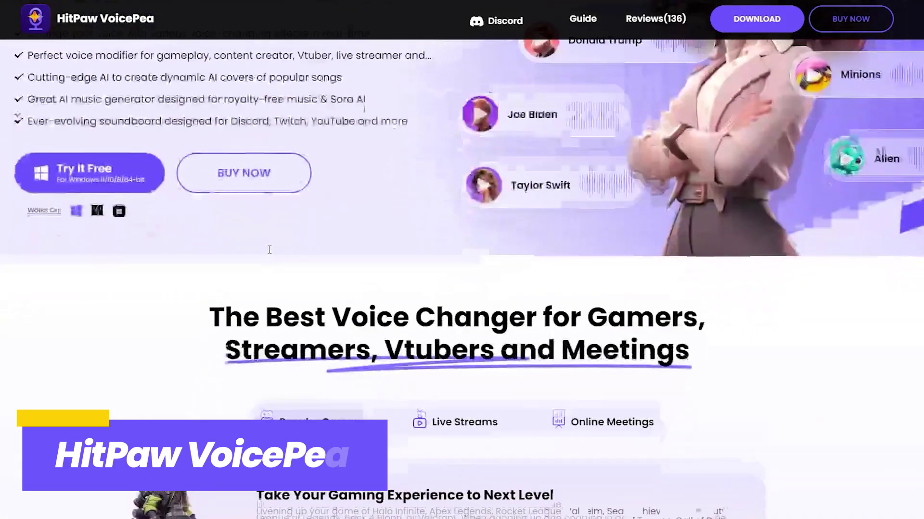
scroll(270, 250, down, 3)
Step: Show the Real-time Voice AI Voice list and scroll down to the character and cartoon voices
scroll(269, 249, down, 3)
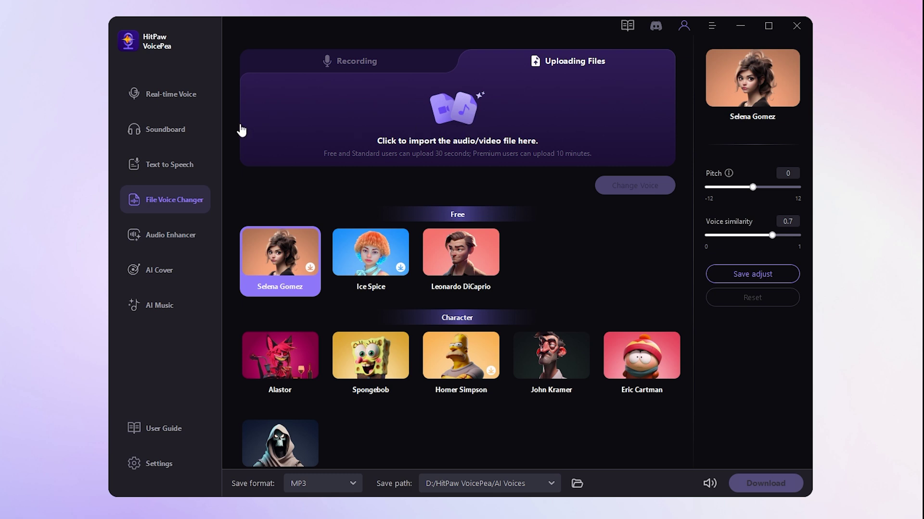
click(170, 96)
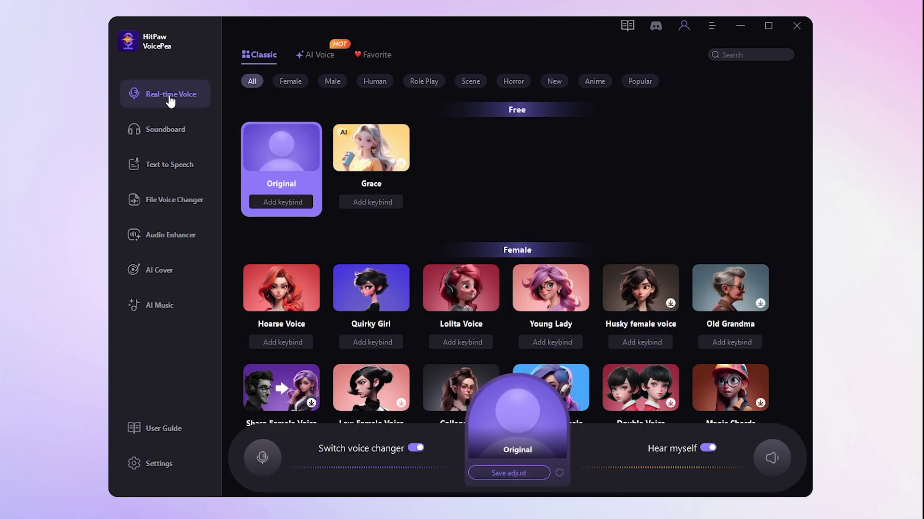
click(320, 62)
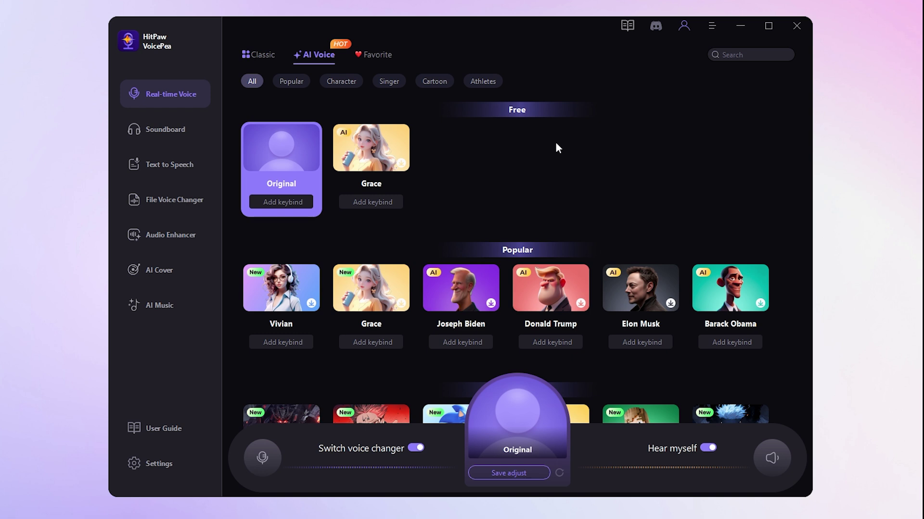
scroll(557, 147, down, 4)
scroll(556, 147, down, 9)
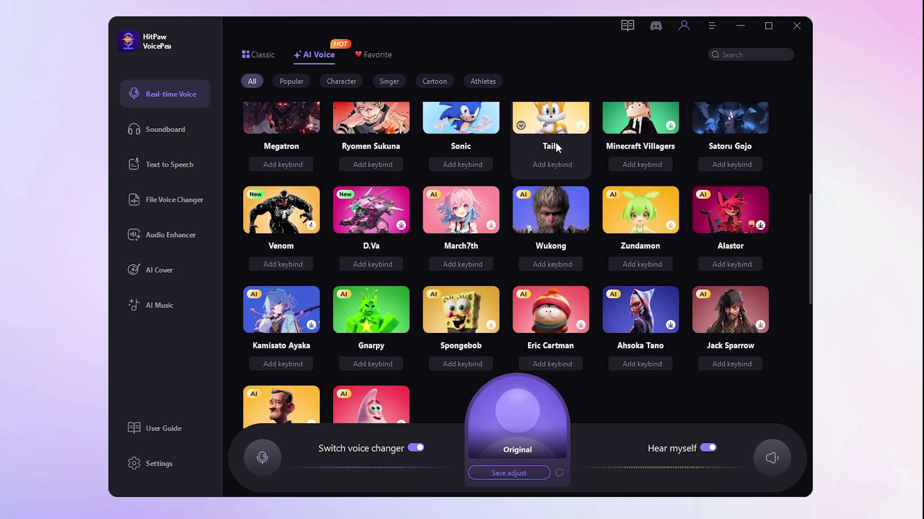
scroll(556, 146, down, 6)
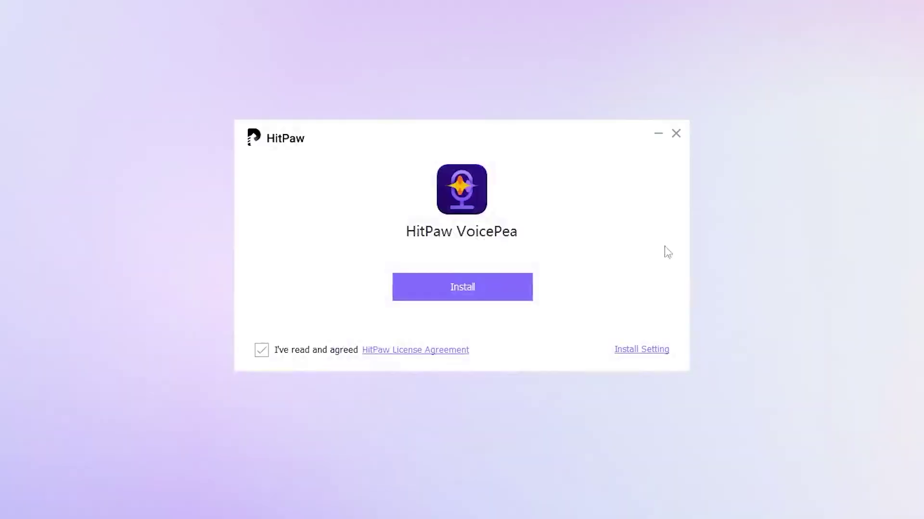
Step: Install VoicePea, pass the microphone and speaker check, and claim the Task Center log-in credits
click(461, 294)
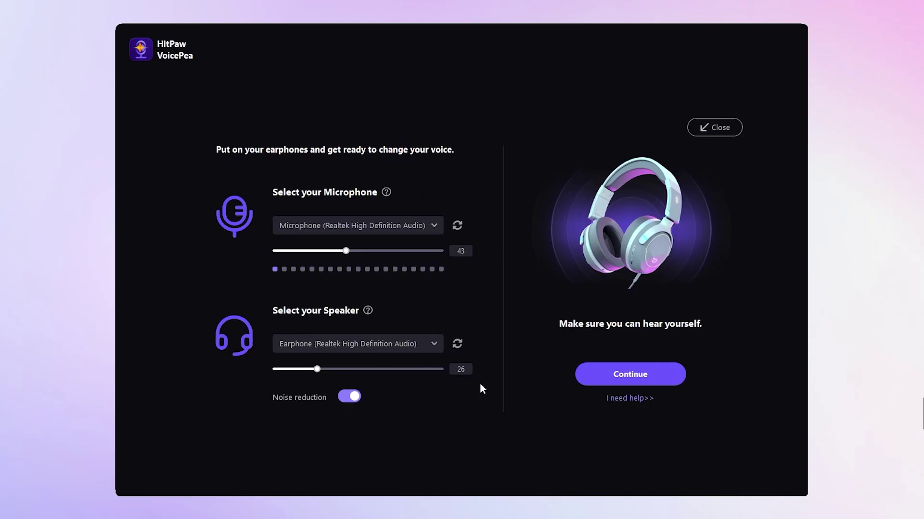
click(604, 377)
click(652, 355)
scroll(640, 140, down, 2)
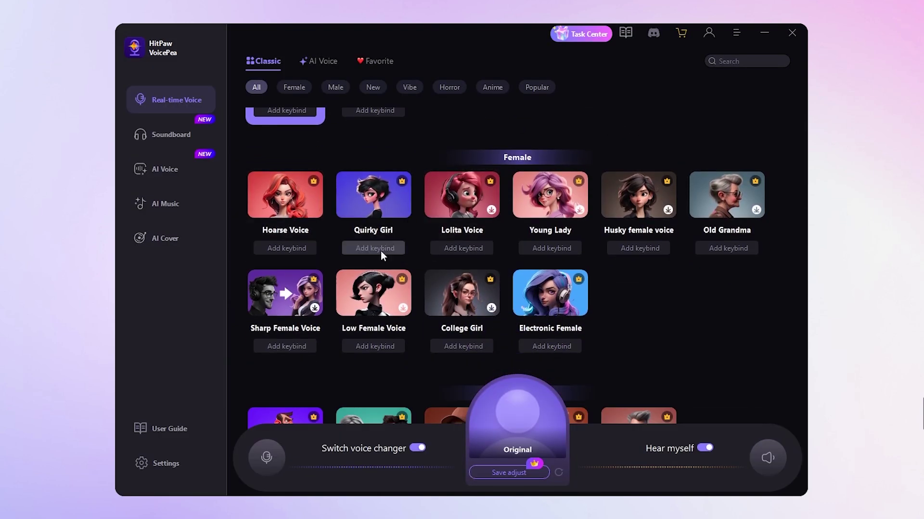
click(581, 34)
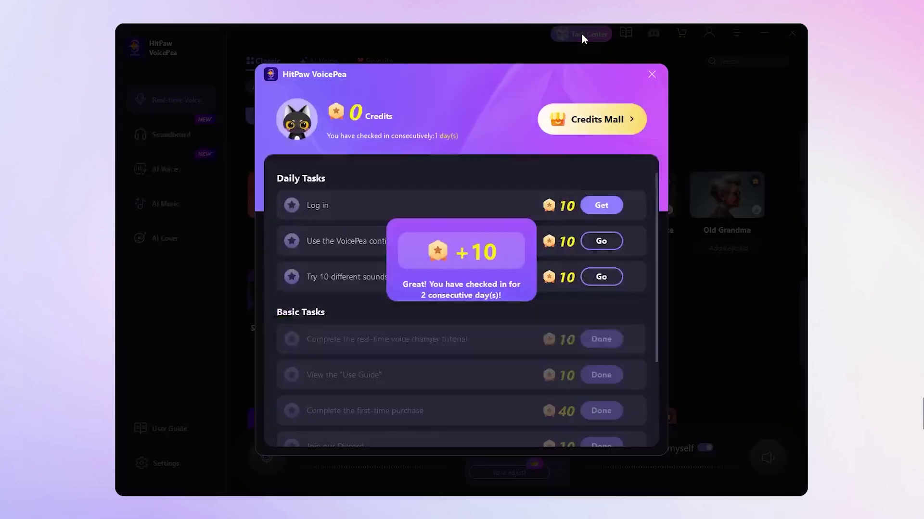
click(605, 208)
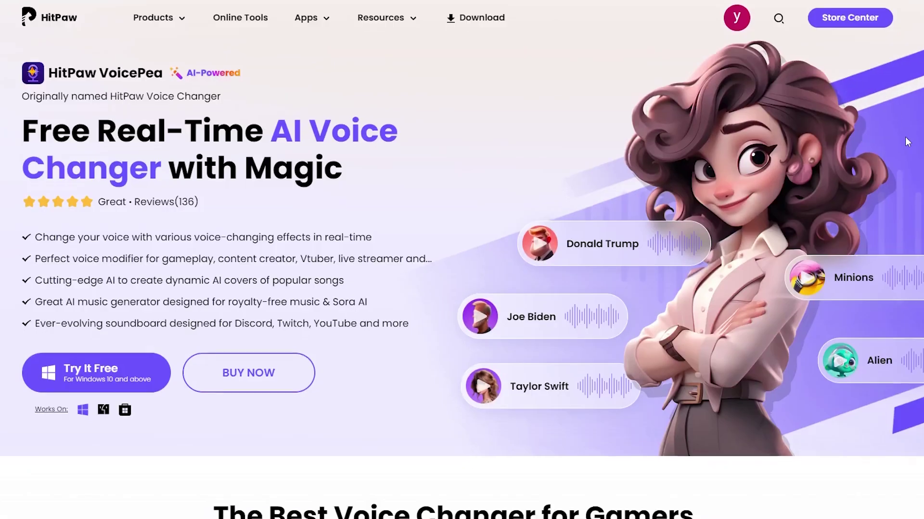
Step: Scroll down the VoicePea homepage to the Various Audio Solution feature accordion
scroll(462, 260, down, 4)
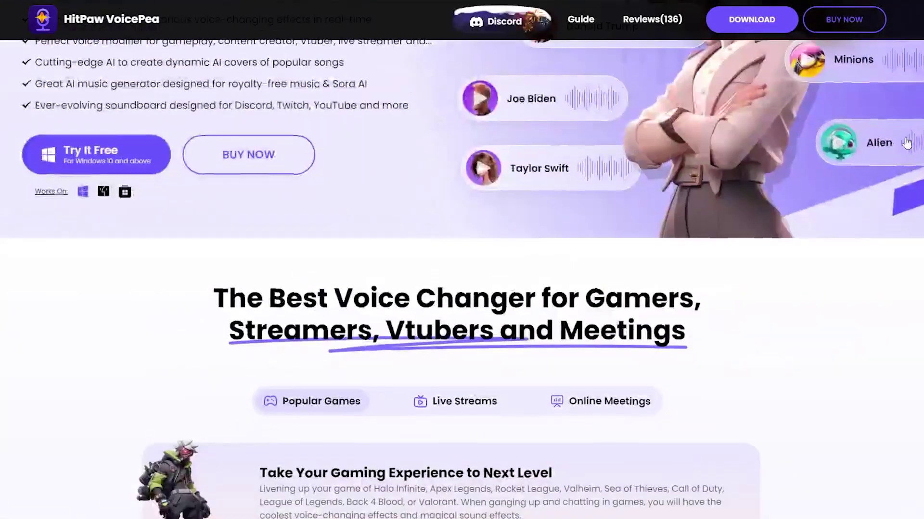
scroll(907, 141, down, 7)
scroll(907, 141, down, 7)
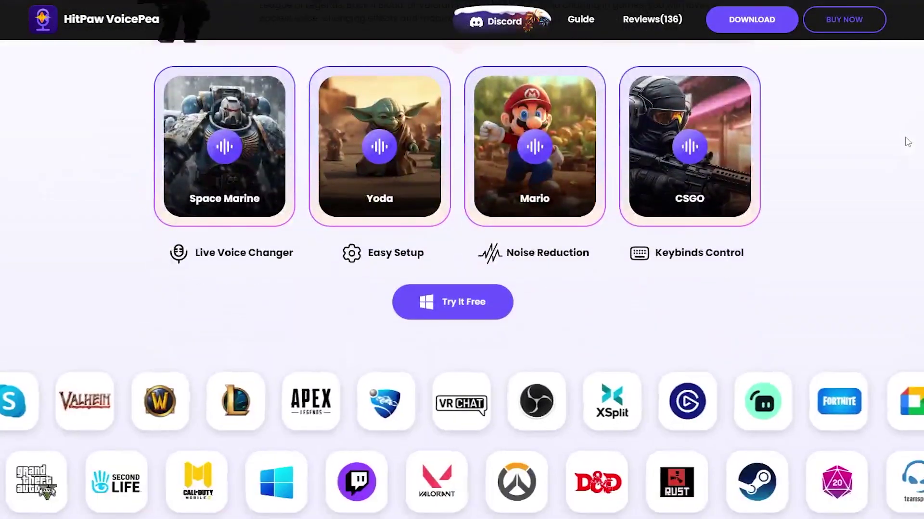
scroll(907, 141, down, 7)
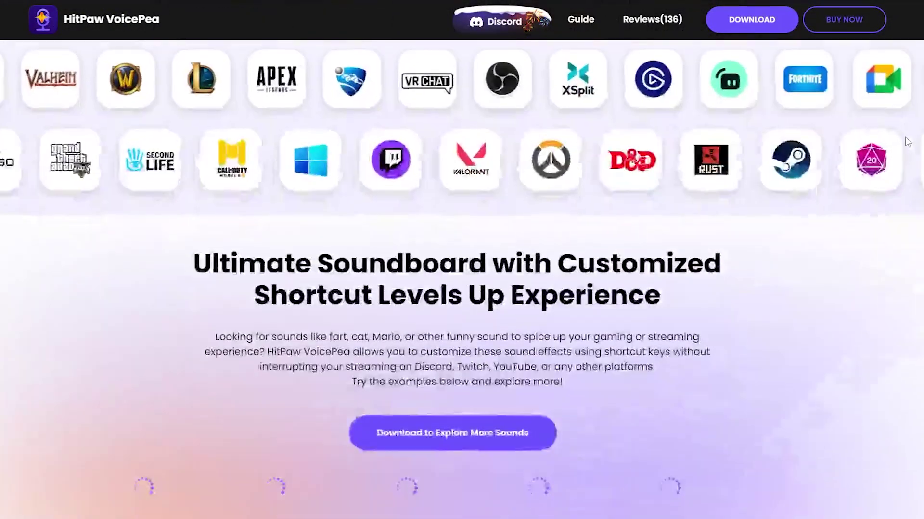
scroll(906, 141, down, 7)
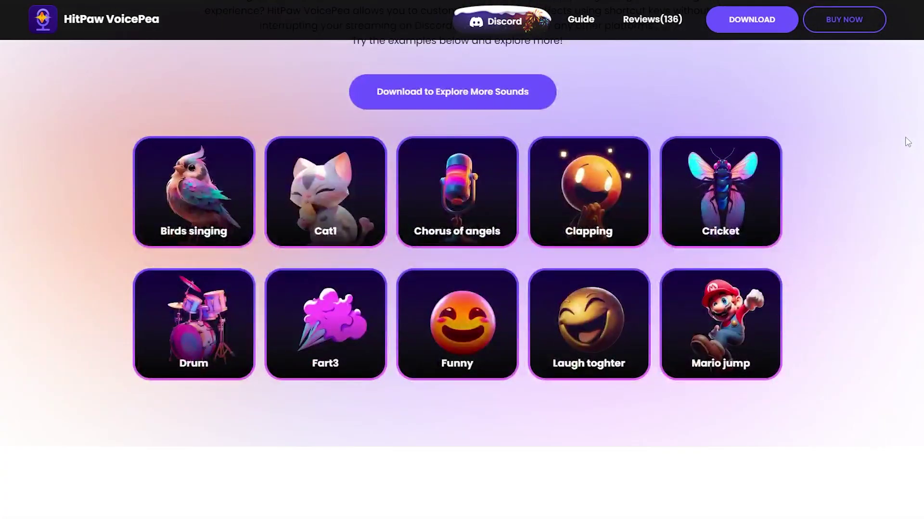
scroll(907, 142, down, 5)
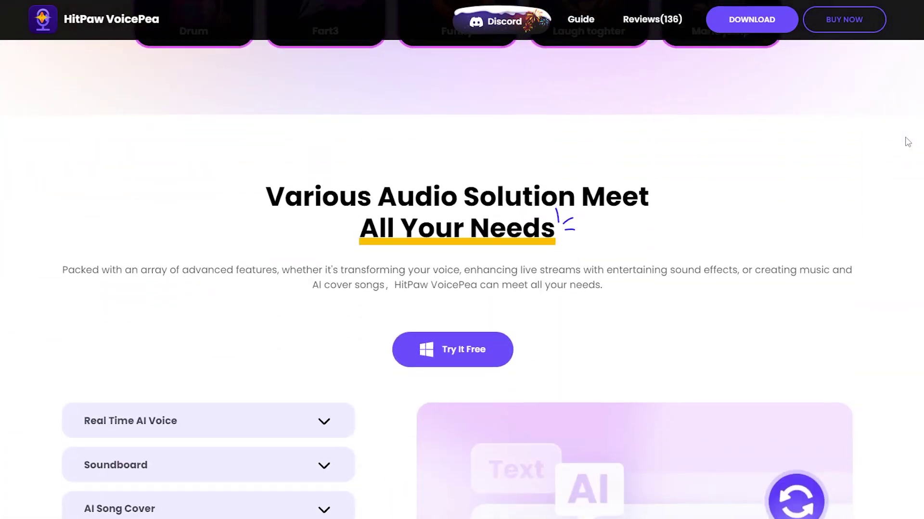
scroll(907, 141, down, 1)
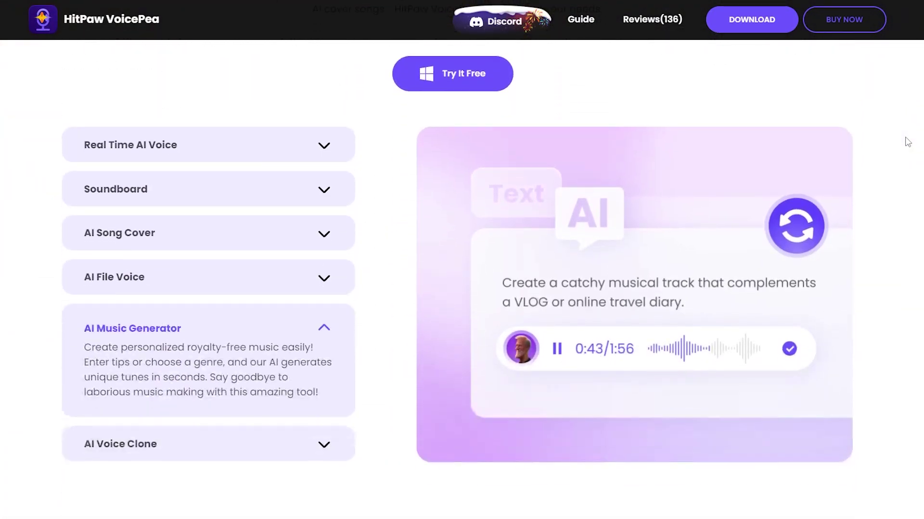